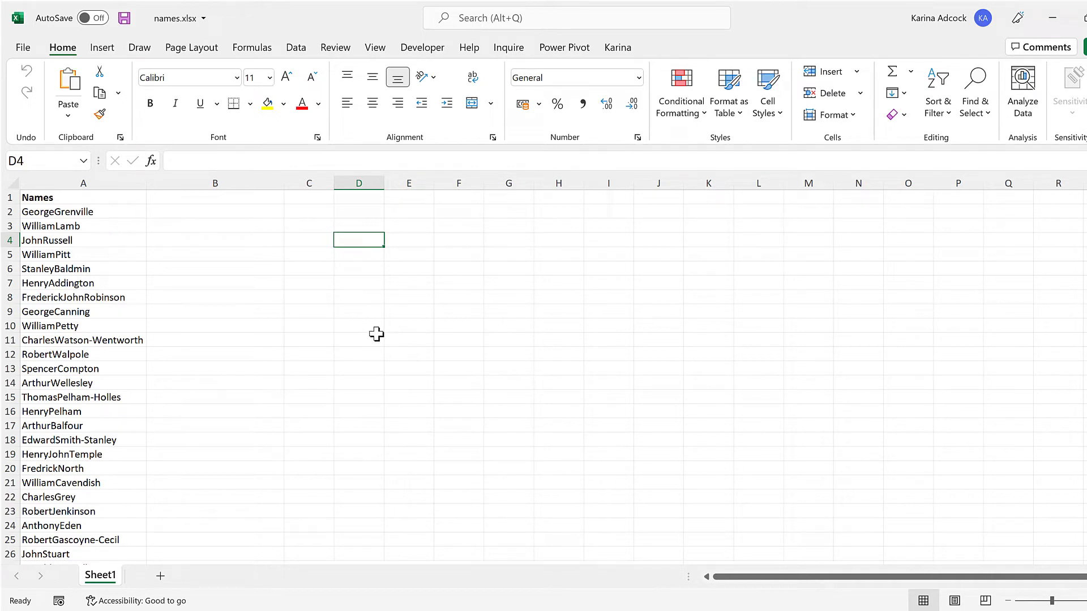
Flash Fill column B from the examples 'George Grenville' in B2 and 'W…' in B3.
{"action": "left_click", "coordinate": [182, 212]}
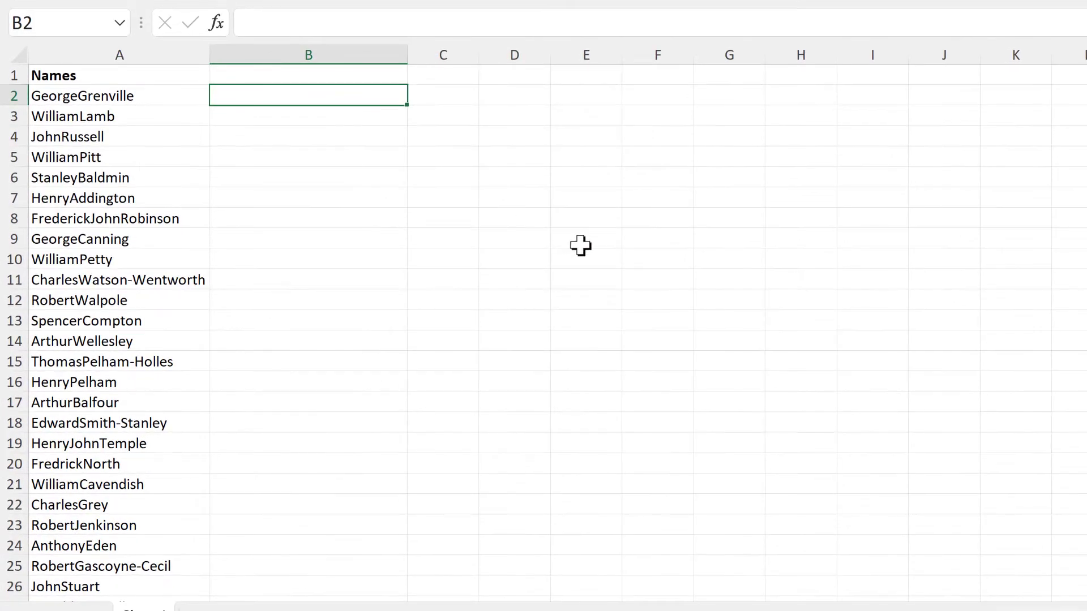
{"action": "type", "text": "George "}
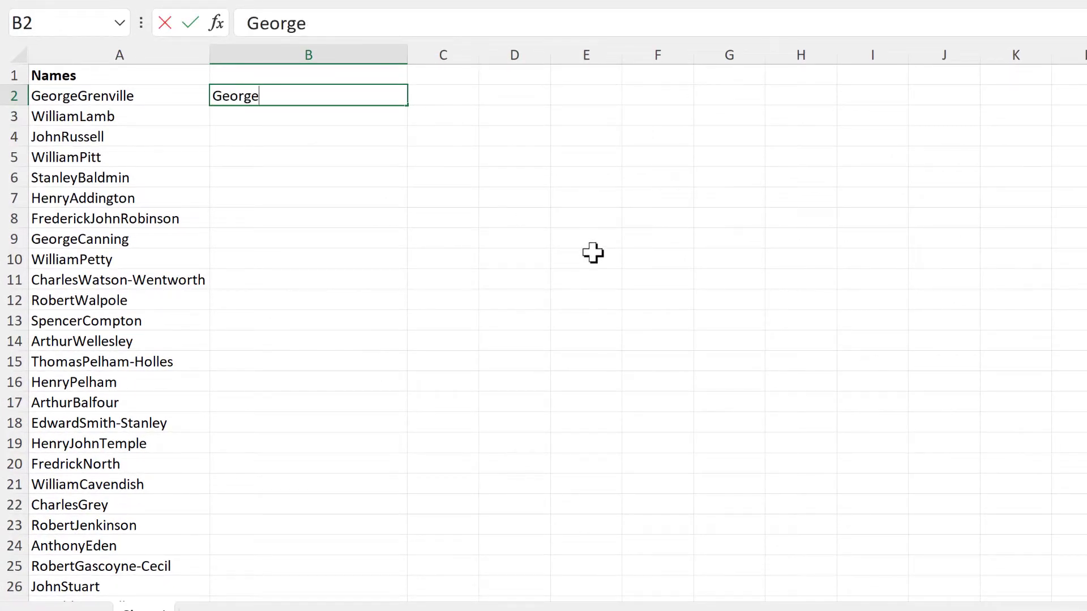
{"action": "type", "text": "Grenville"}
{"action": "key", "text": "Return"}
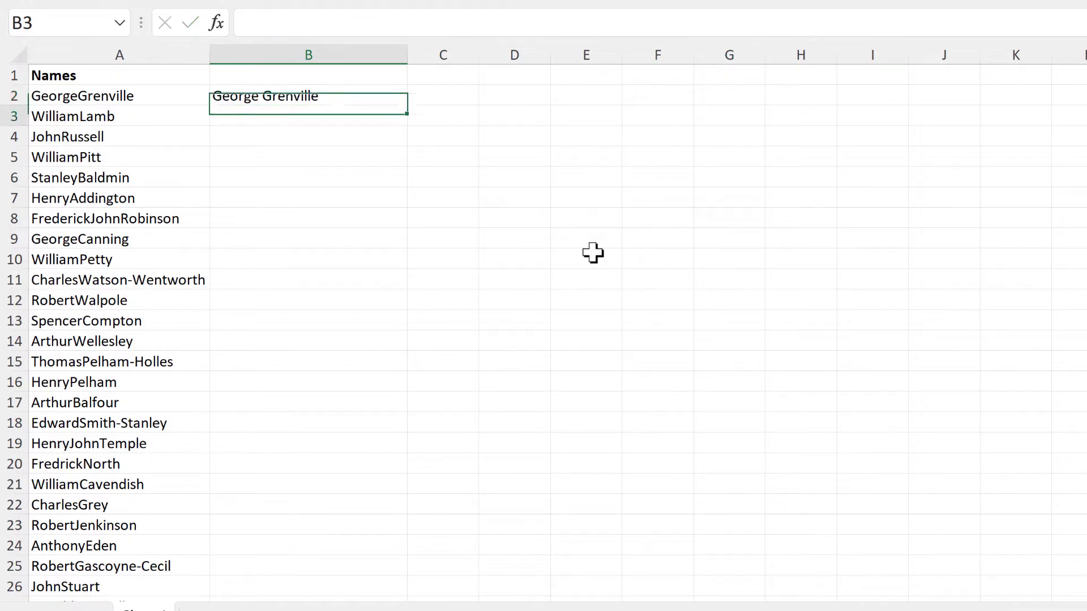
{"action": "type", "text": "William Lamb"}
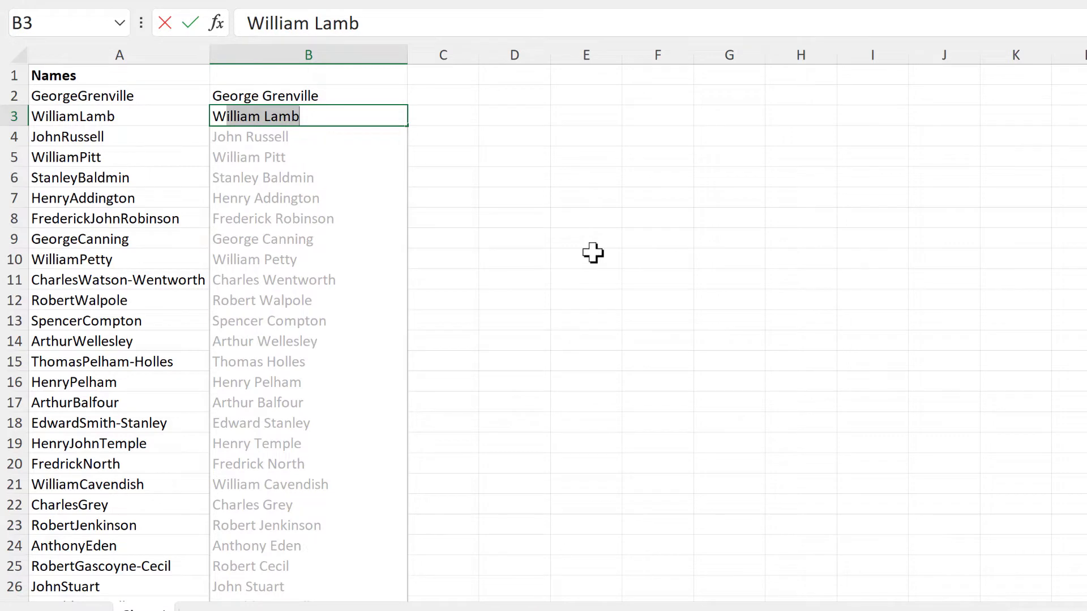
{"action": "key", "text": "Return"}
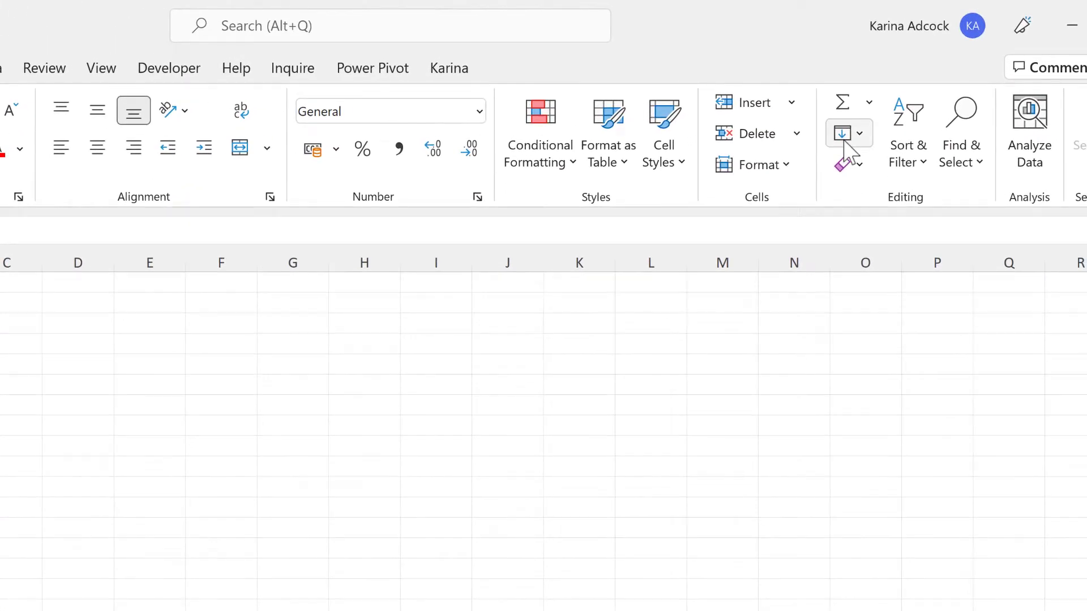
{"action": "left_click", "coordinate": [844, 142]}
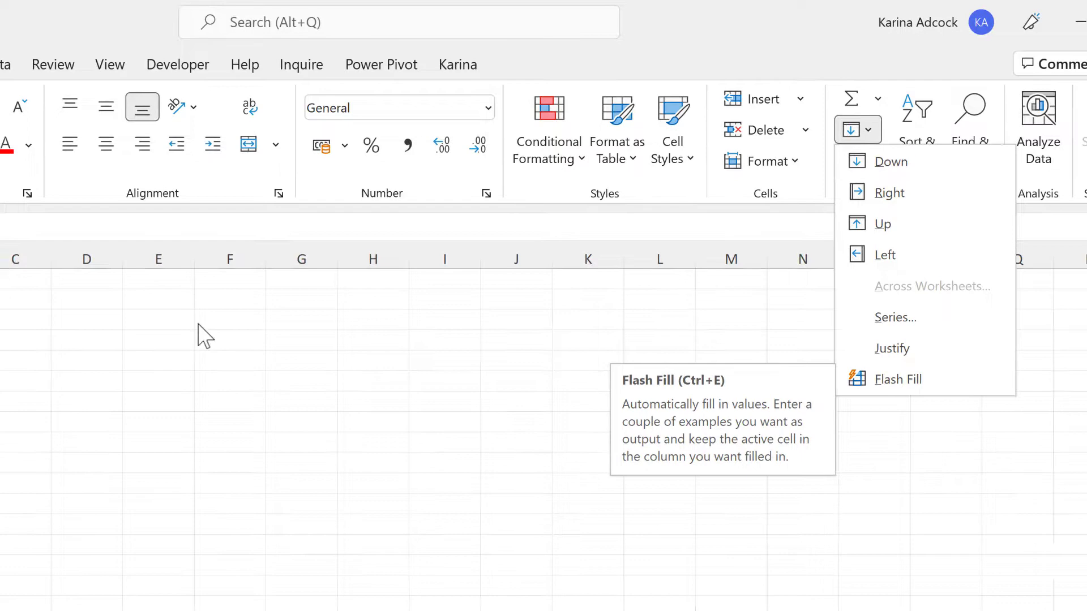
{"action": "key", "text": "ctrl+e"}
{"action": "left_click", "coordinate": [462, 206]}
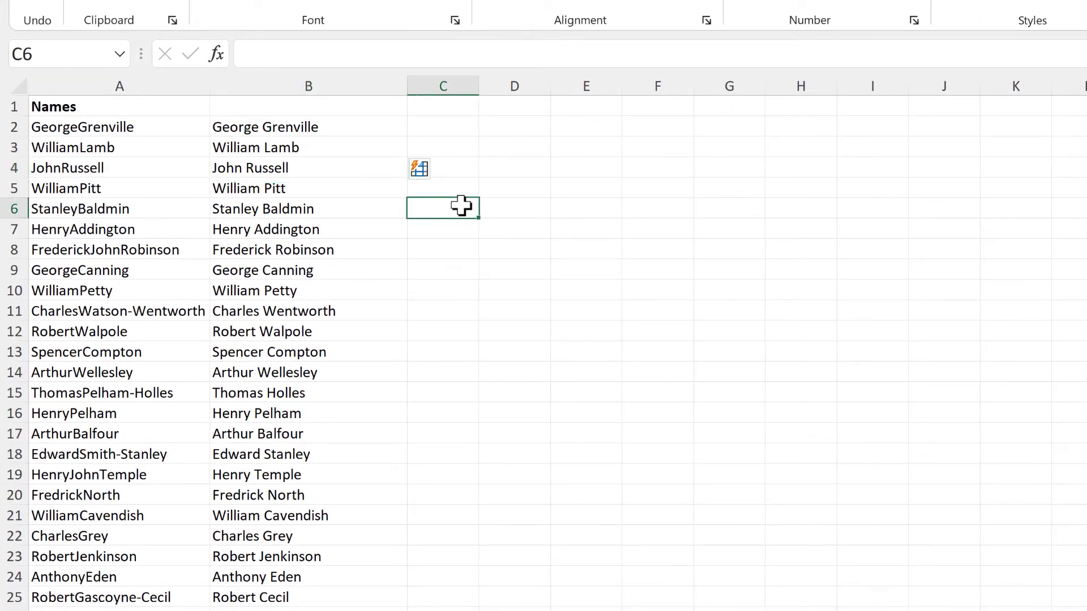
{"action": "left_click", "coordinate": [161, 72]}
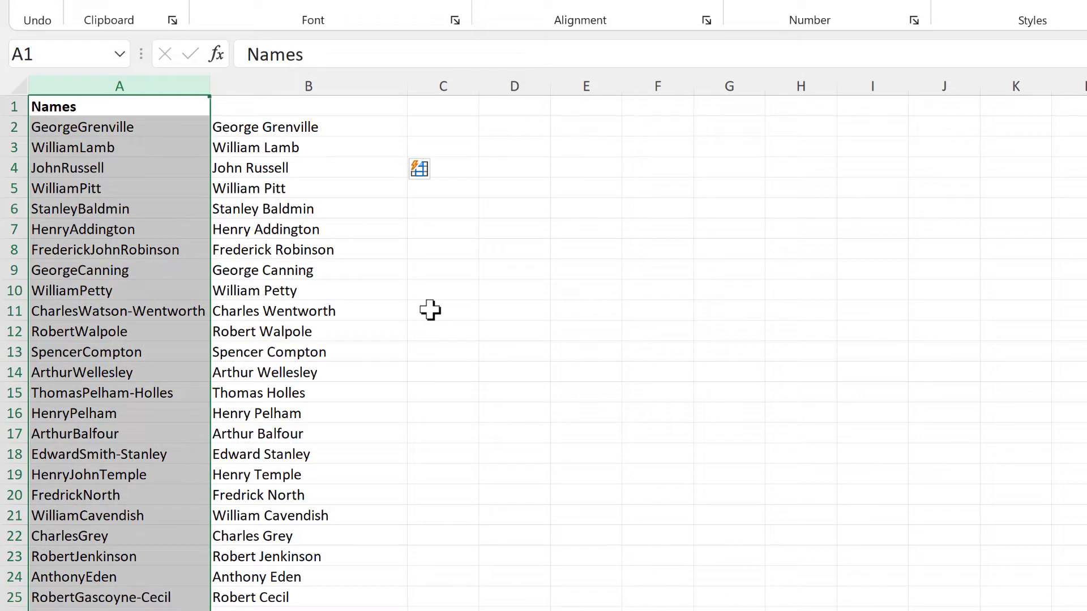
{"action": "left_click", "coordinate": [322, 168]}
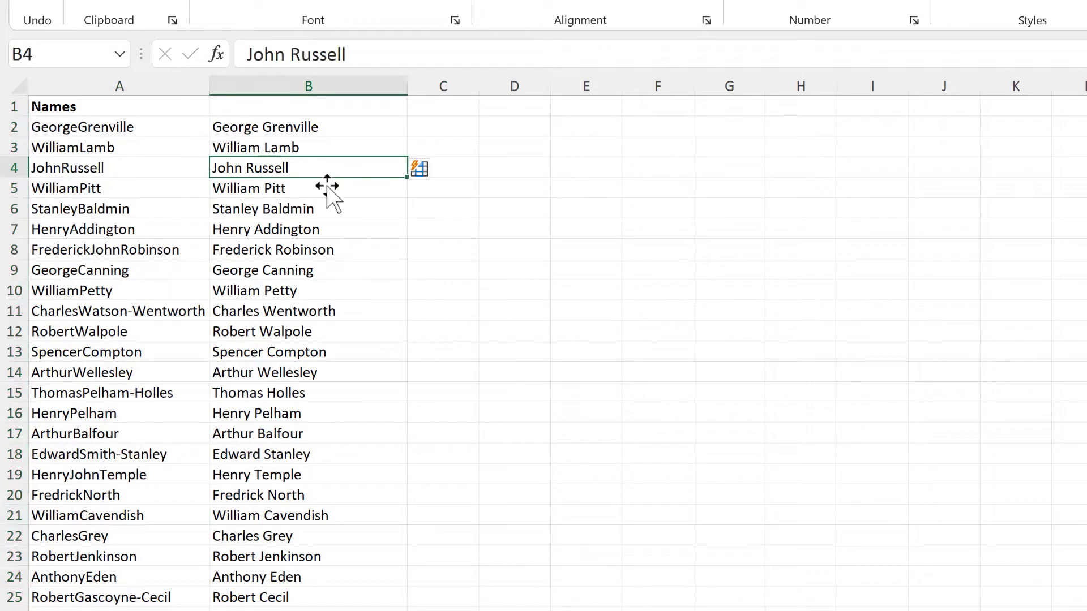
{"action": "left_click", "coordinate": [346, 249]}
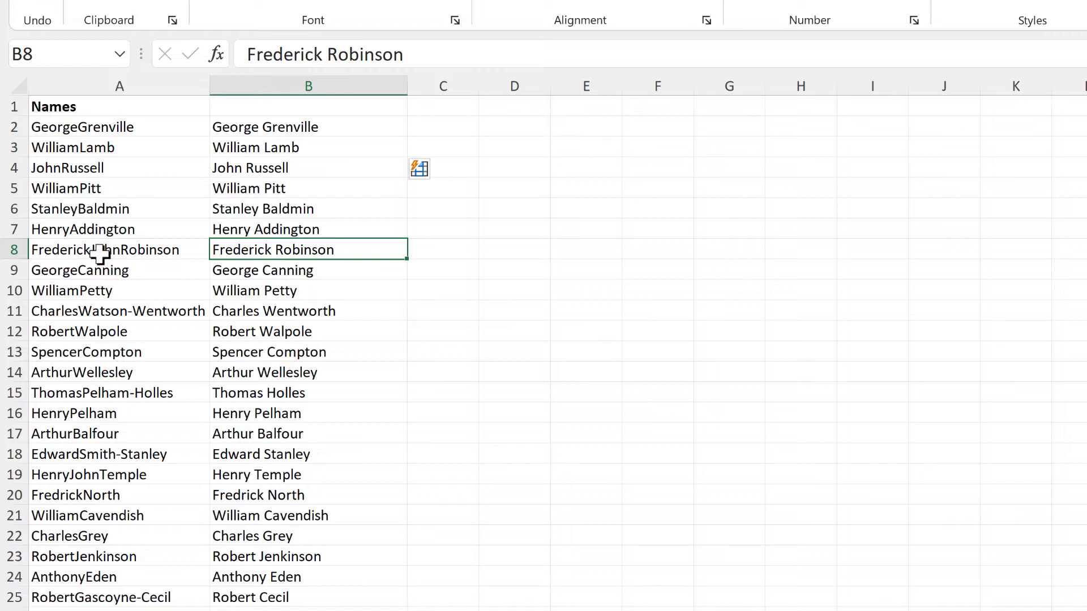
{"action": "left_click", "coordinate": [331, 54]}
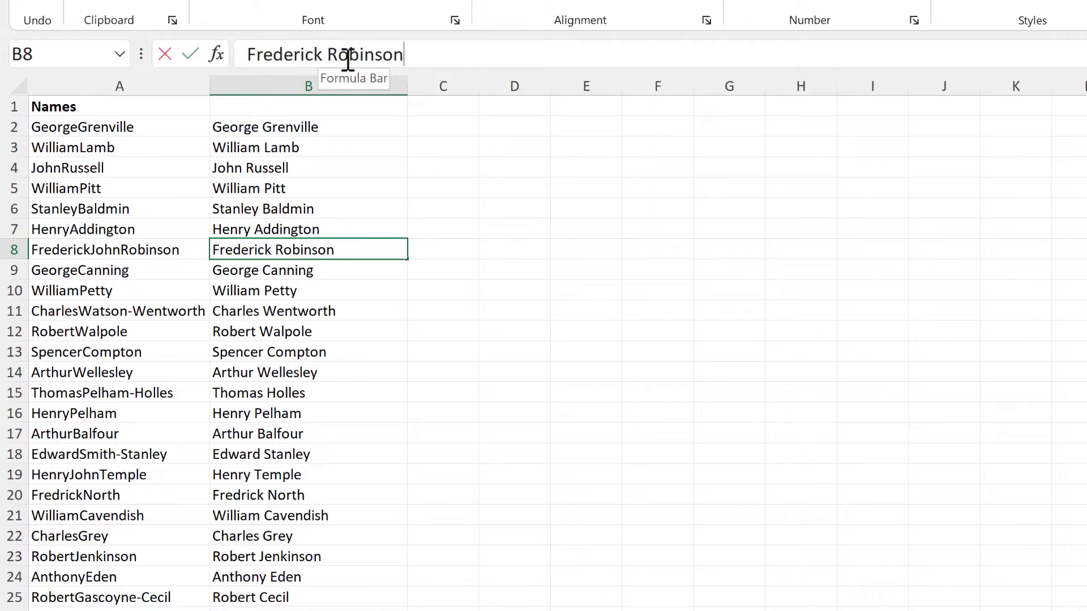
{"action": "type", "text": "John"}
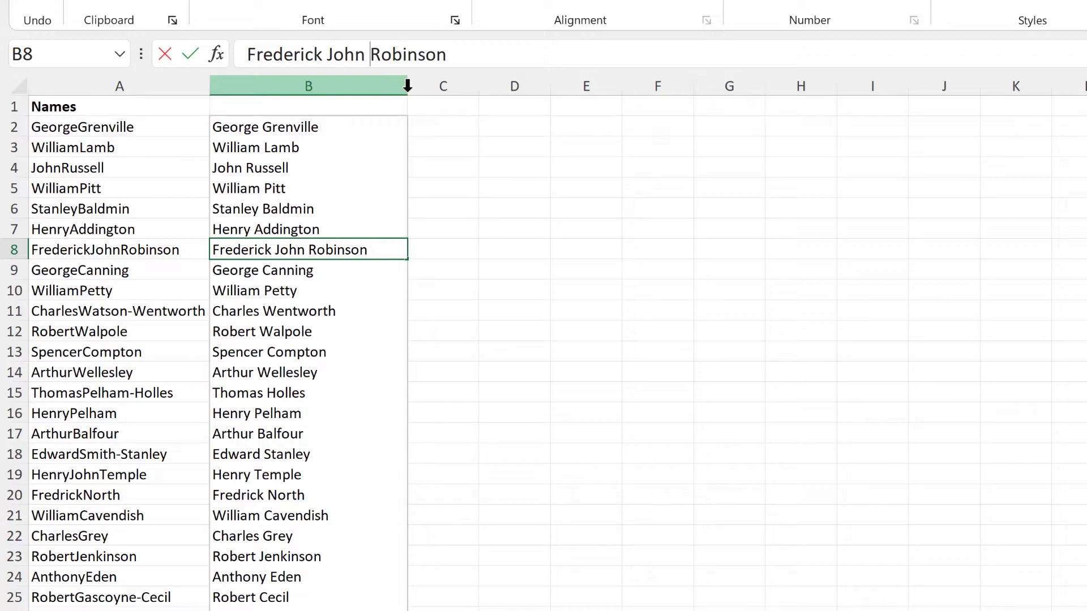
{"action": "key", "text": "Return"}
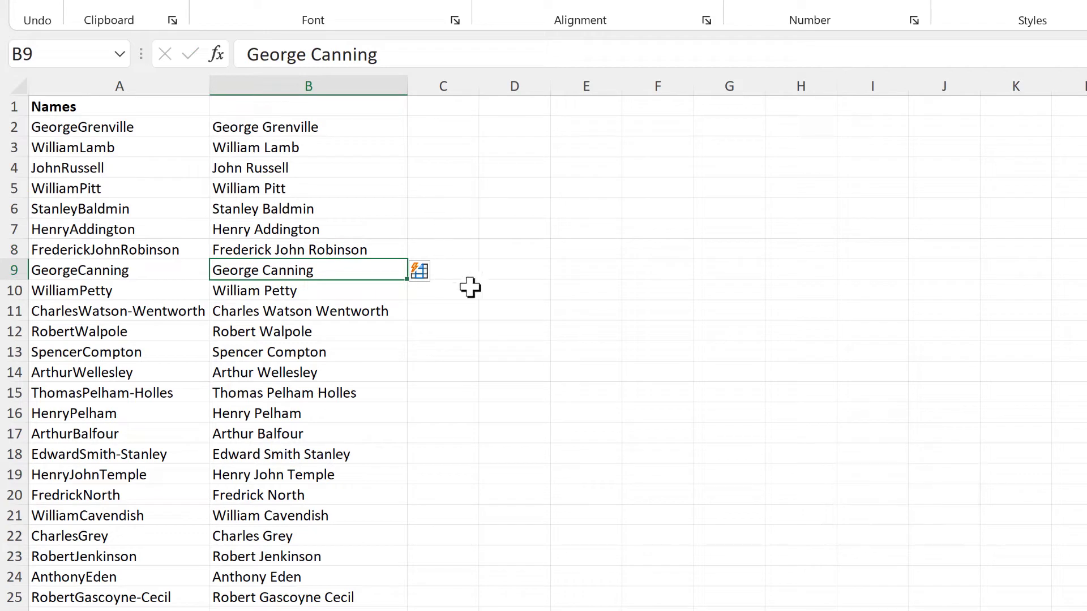
Change B11 to 'Charles Watson-Wentworth' so column B keeps hyphens, e.g. 'Thomas Pelham-Holles'.
{"action": "left_click", "coordinate": [367, 315]}
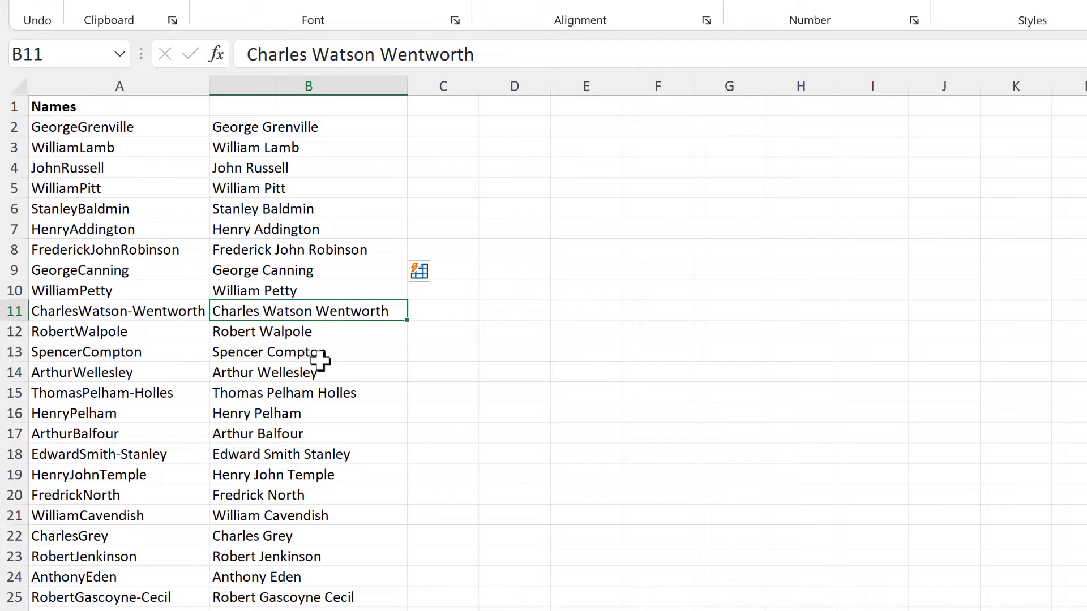
{"action": "left_click", "coordinate": [376, 54]}
{"action": "key", "text": "Delete"}
{"action": "type", "text": "-"}
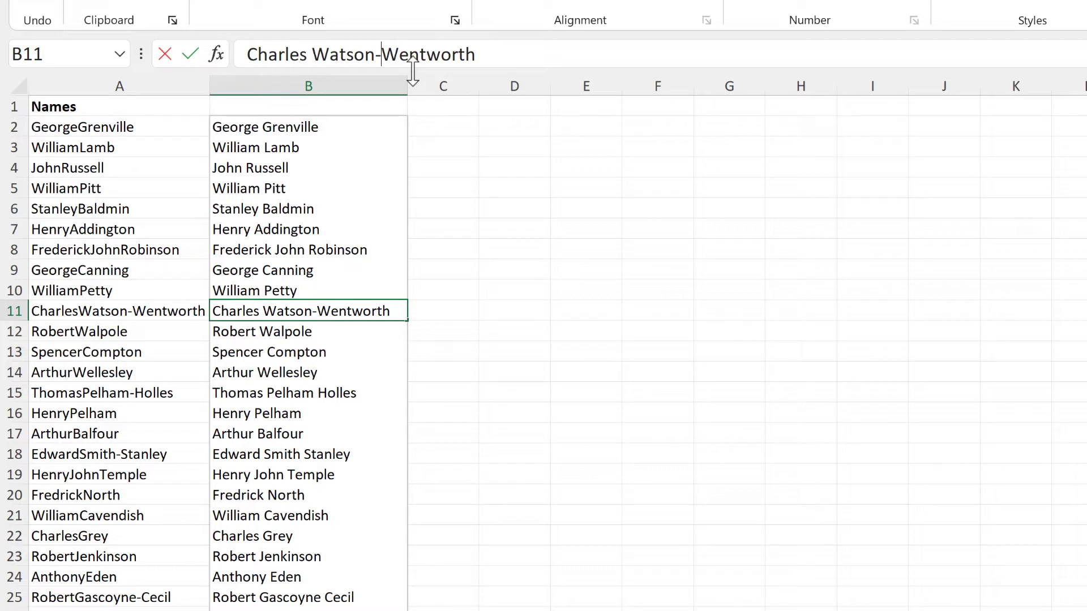
{"action": "key", "text": "Return"}
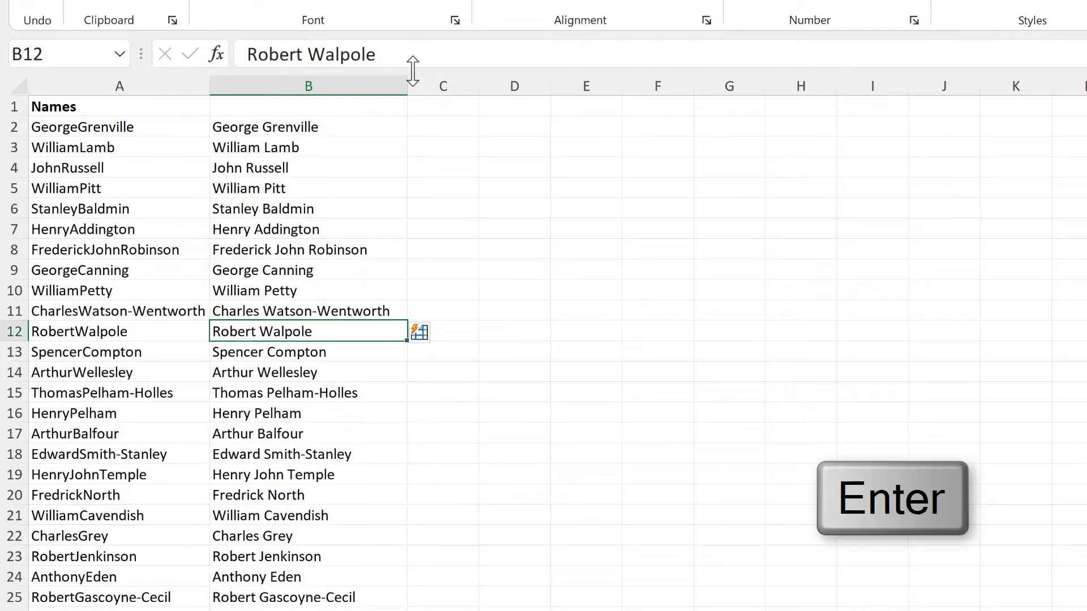
{"action": "scroll", "coordinate": [443, 206], "scroll_direction": "down", "scroll_amount": 2}
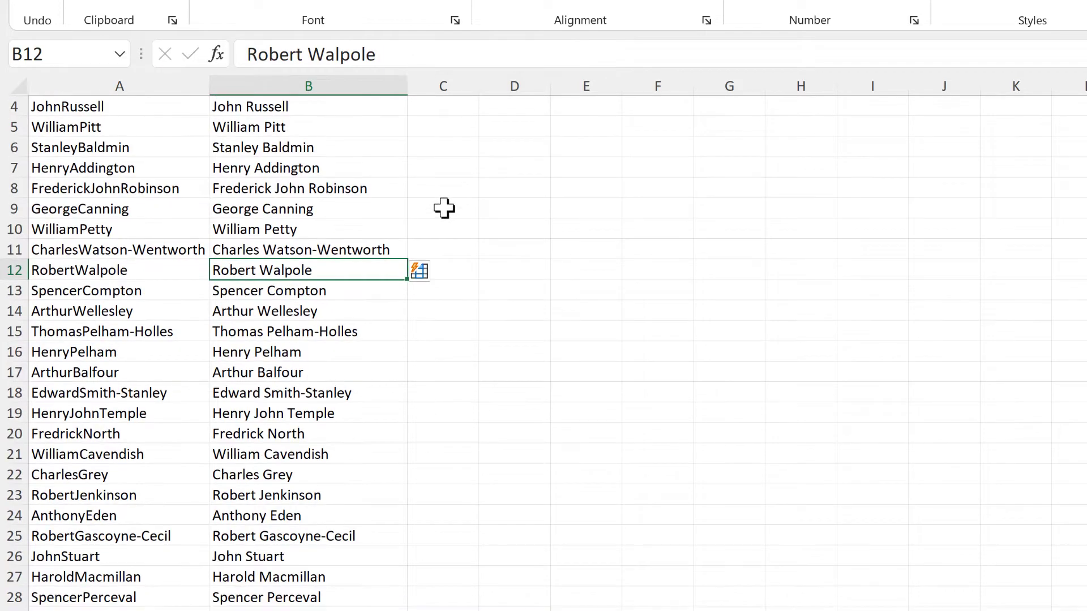
{"action": "scroll", "coordinate": [443, 208], "scroll_direction": "down", "scroll_amount": 1}
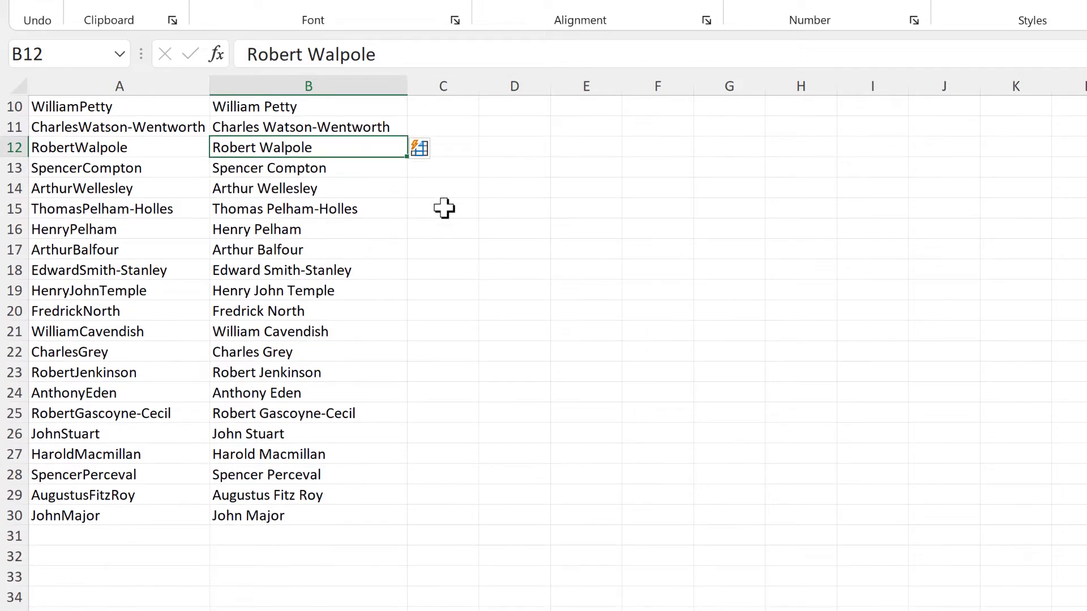
{"action": "scroll", "coordinate": [444, 208], "scroll_direction": "up", "scroll_amount": 1}
{"action": "scroll", "coordinate": [444, 207], "scroll_direction": "up", "scroll_amount": 2}
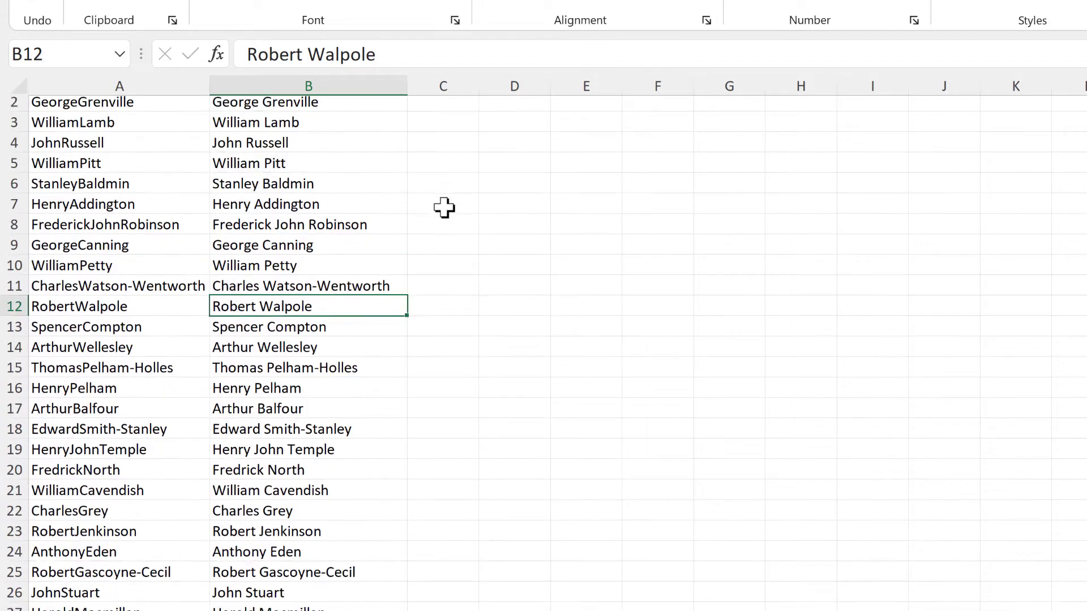
{"action": "scroll", "coordinate": [444, 208], "scroll_direction": "up", "scroll_amount": 1}
{"action": "left_click", "coordinate": [444, 194]}
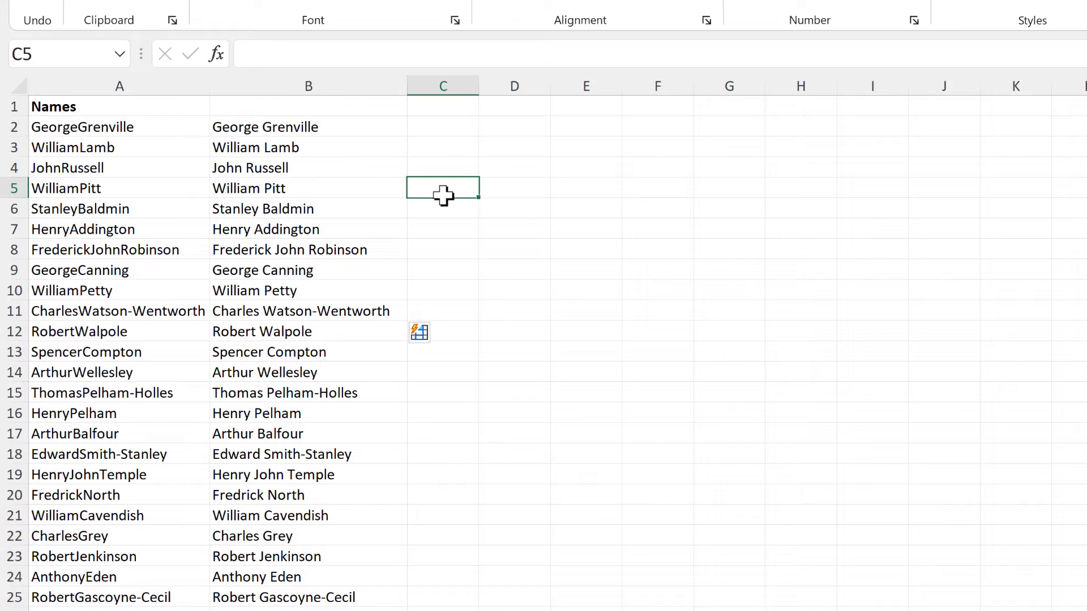
Select the Names list from A1 to the last name and load it into Power Query as Table1.
{"action": "left_click", "coordinate": [87, 103]}
{"action": "key", "text": "ctrl+shift+Down"}
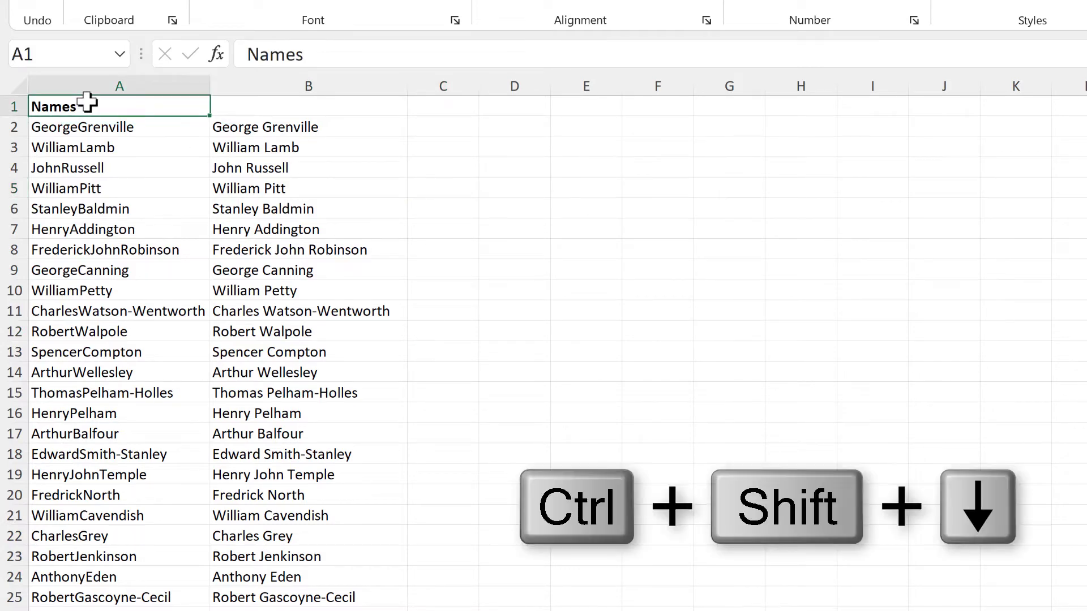
{"action": "scroll", "coordinate": [333, 414], "scroll_direction": "up", "scroll_amount": 2}
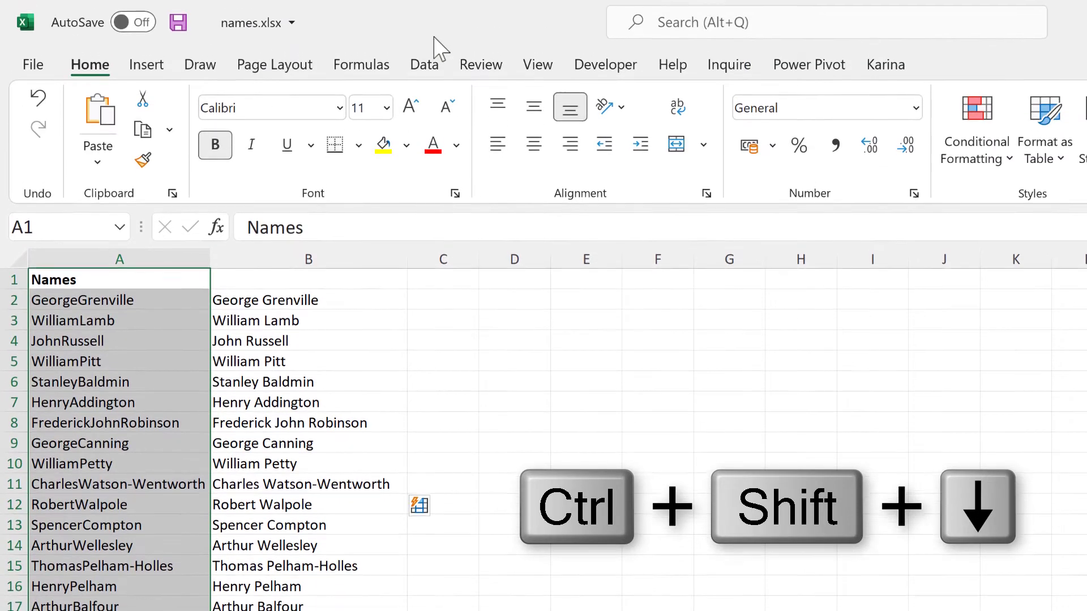
{"action": "left_click", "coordinate": [422, 68]}
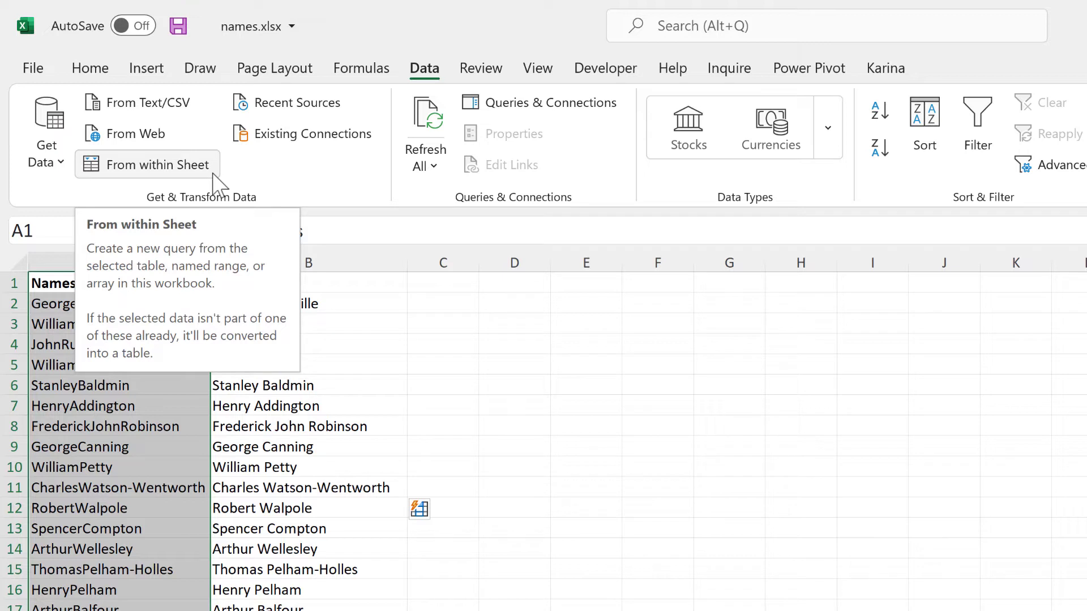
{"action": "left_click", "coordinate": [169, 165]}
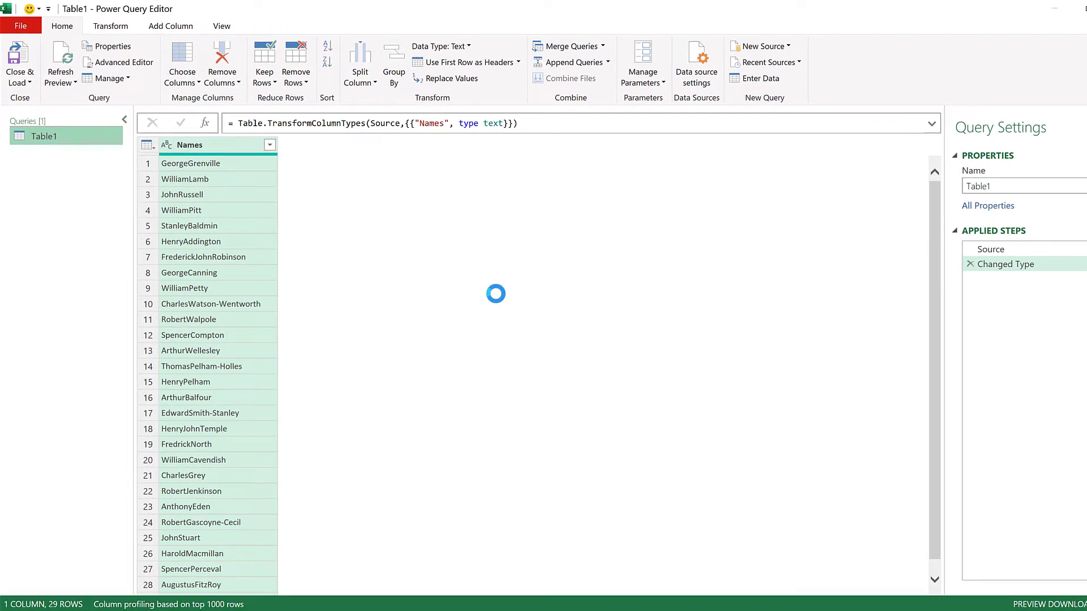
Bring up the Split Column options for splitting Names by lowercase-to-uppercase.
{"action": "left_click", "coordinate": [367, 90]}
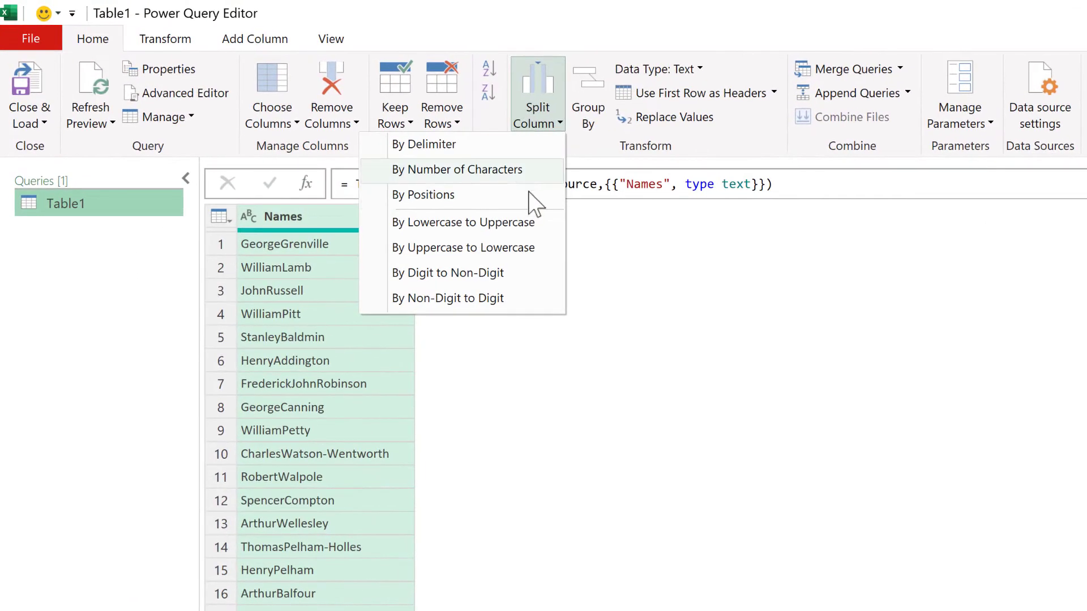
{"action": "left_click", "coordinate": [528, 223]}
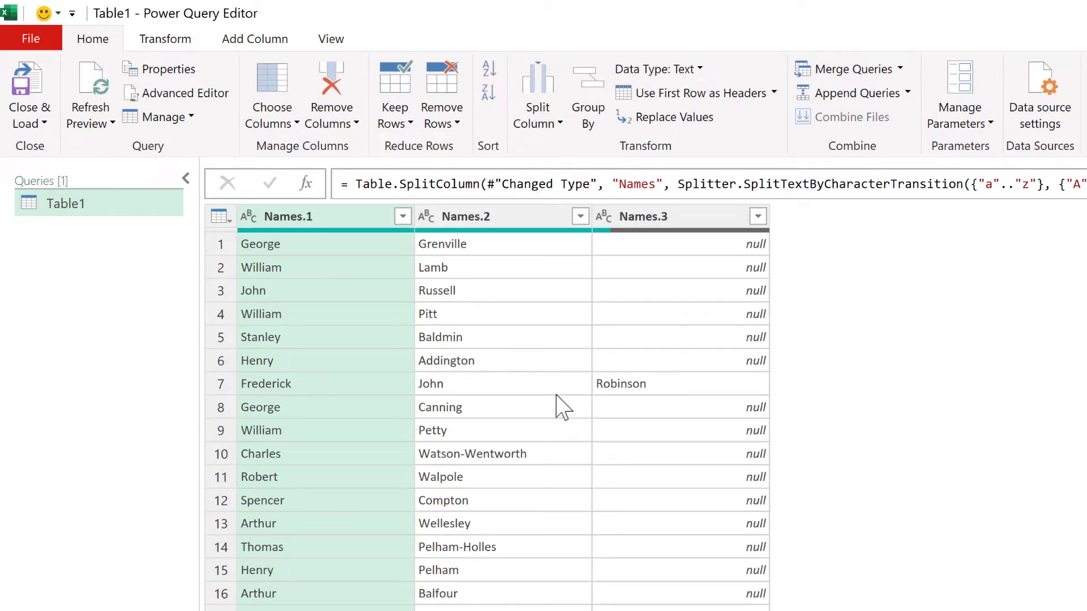
{"action": "left_click", "coordinate": [551, 455]}
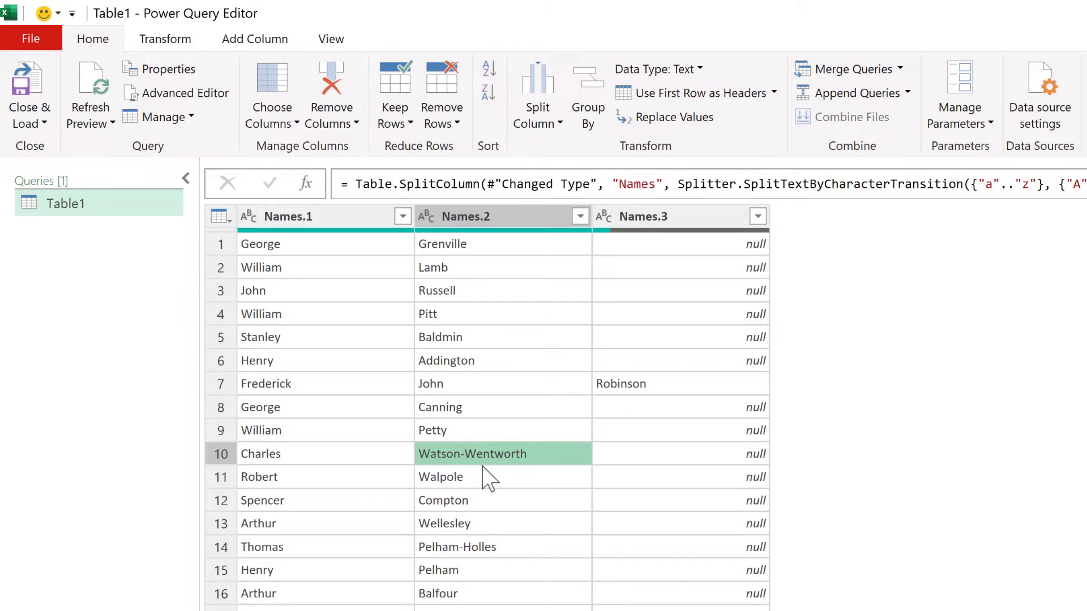
{"action": "left_click", "coordinate": [313, 218]}
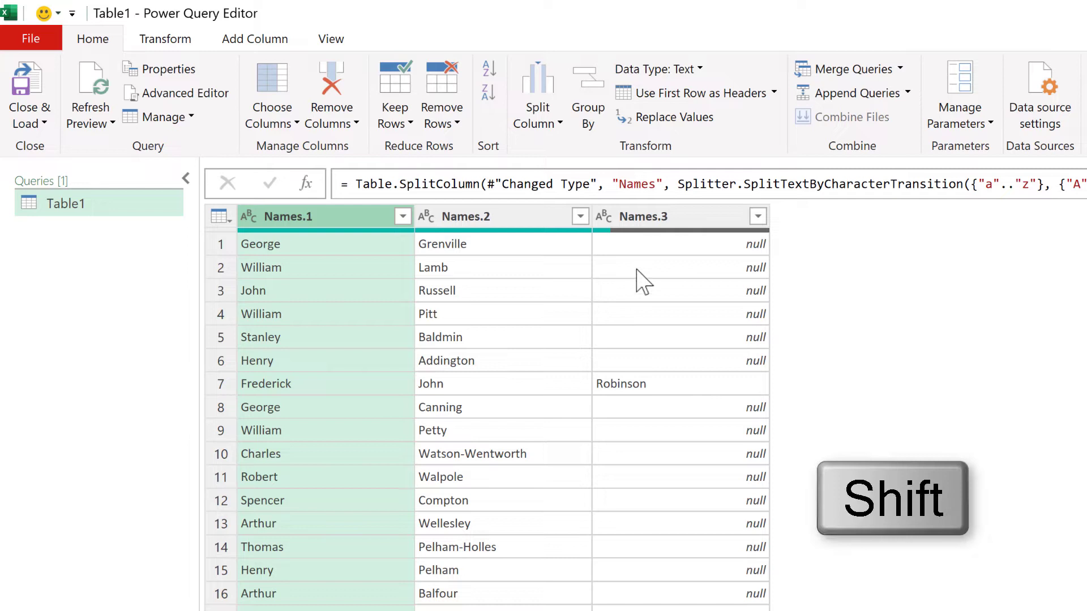
Merge Names.1 through Names.3 into one Merged column with a Space separator.
{"action": "left_click", "coordinate": [664, 218], "text": "shift"}
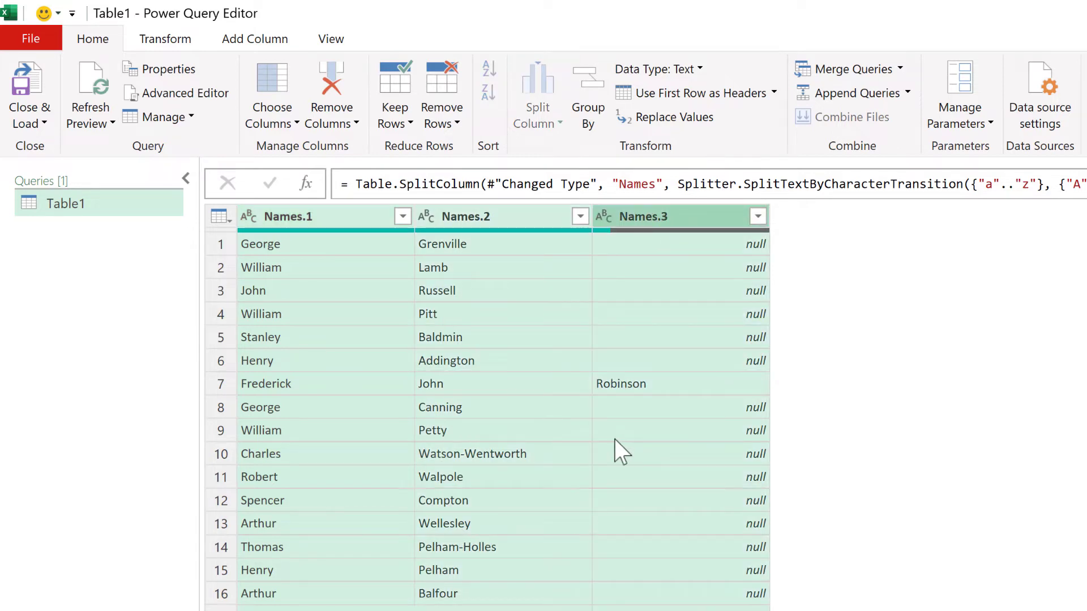
{"action": "left_click", "coordinate": [164, 40]}
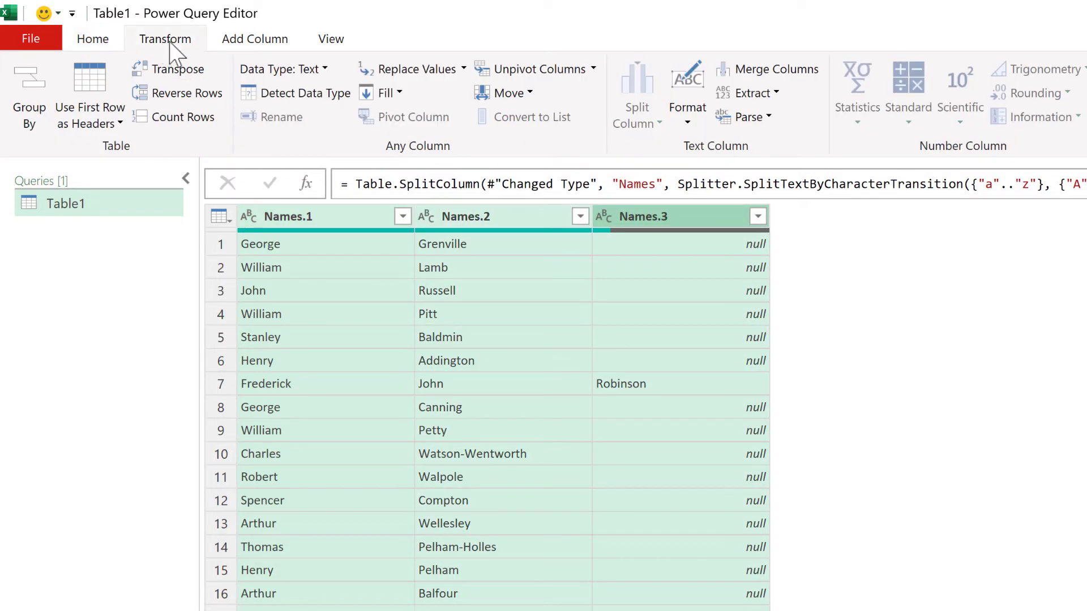
{"action": "left_click", "coordinate": [811, 79]}
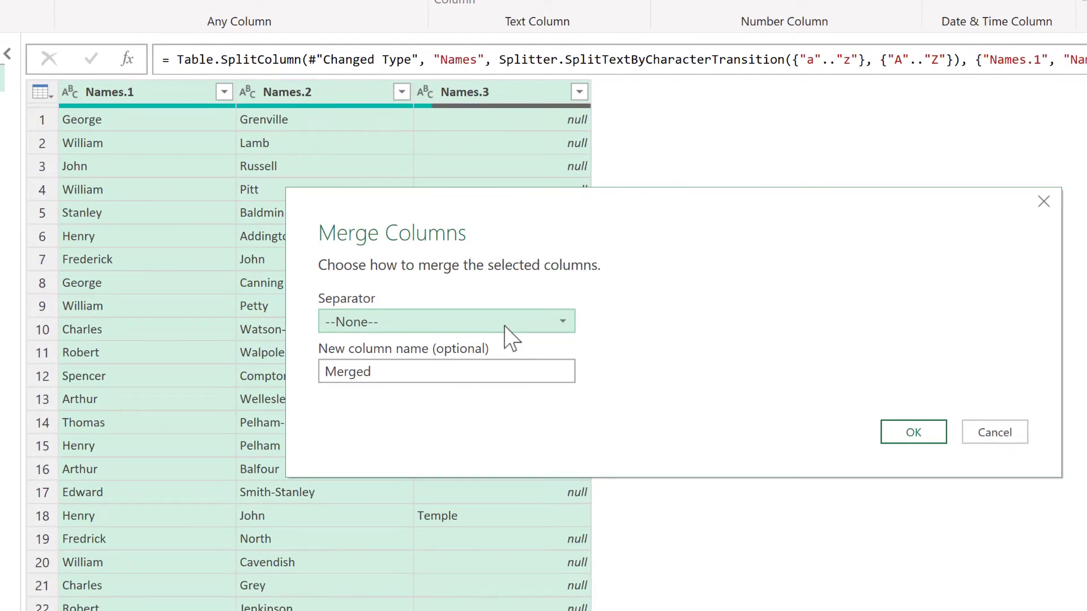
{"action": "left_click", "coordinate": [683, 447]}
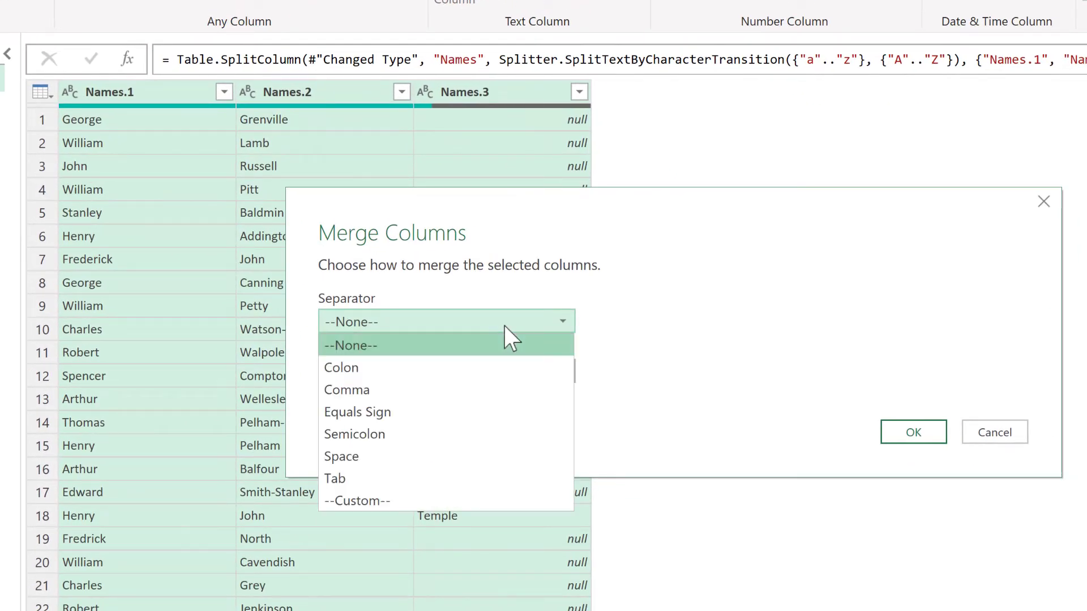
{"action": "left_click", "coordinate": [438, 453]}
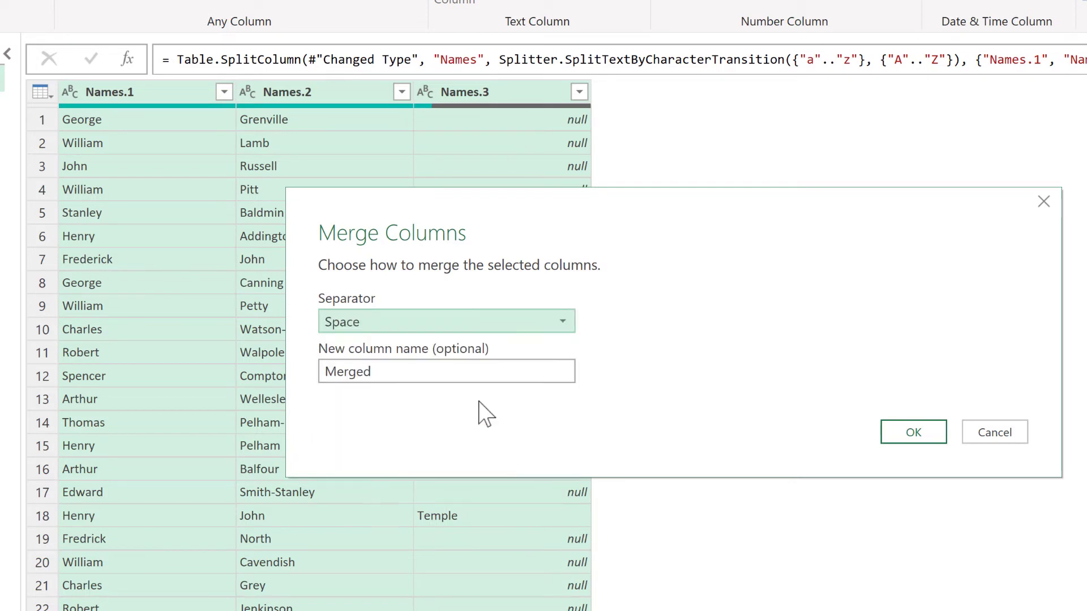
{"action": "left_click_drag", "start_coordinate": [634, 207], "coordinate": [509, 317]}
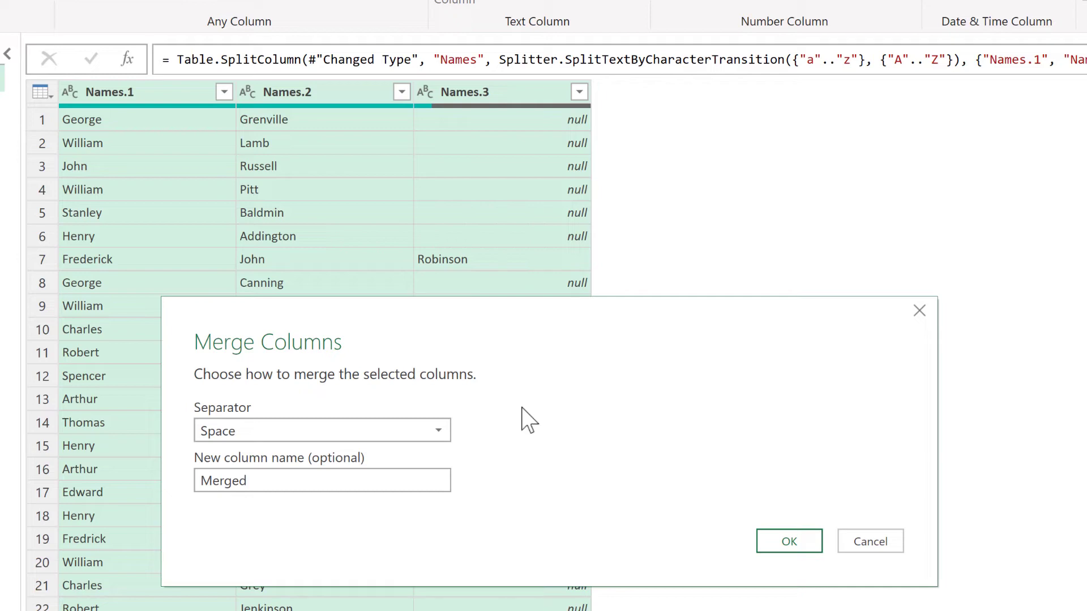
{"action": "left_click", "coordinate": [787, 542]}
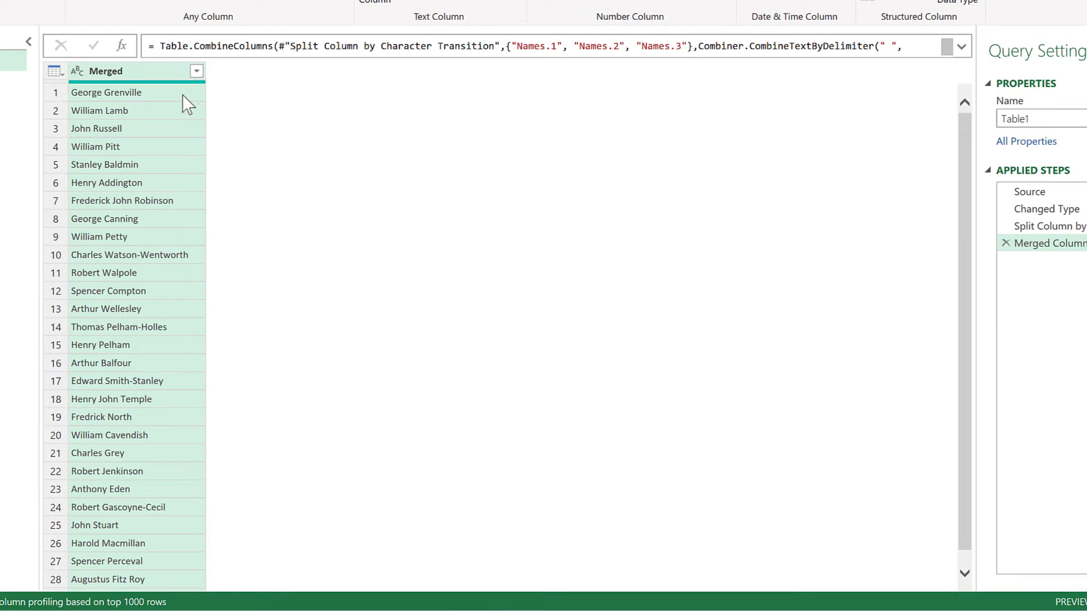
{"action": "left_click", "coordinate": [188, 92]}
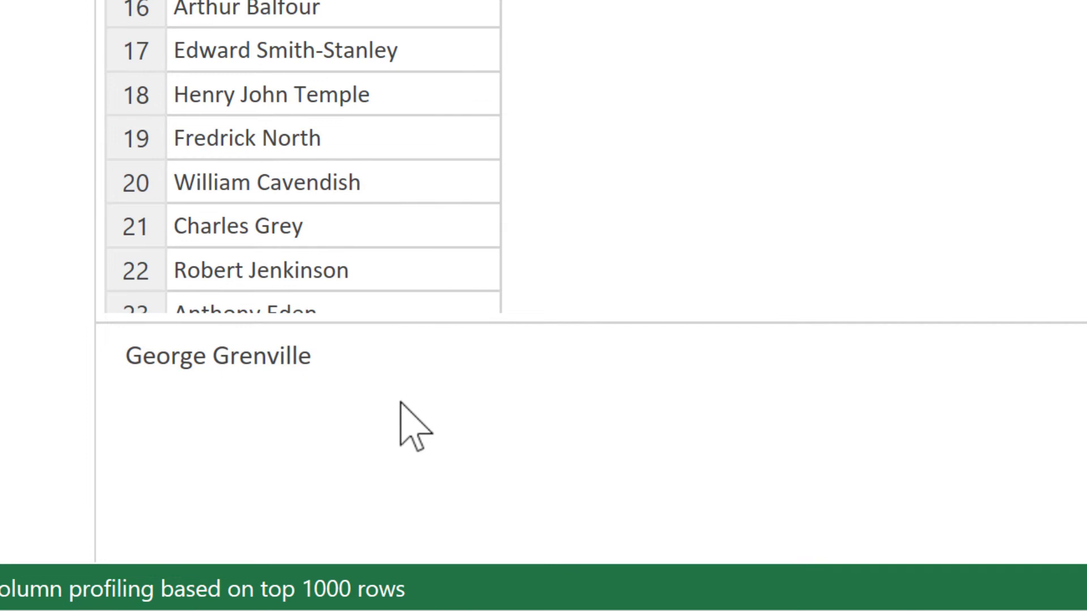
{"action": "key", "text": "Left"}
{"action": "key", "text": "Right"}
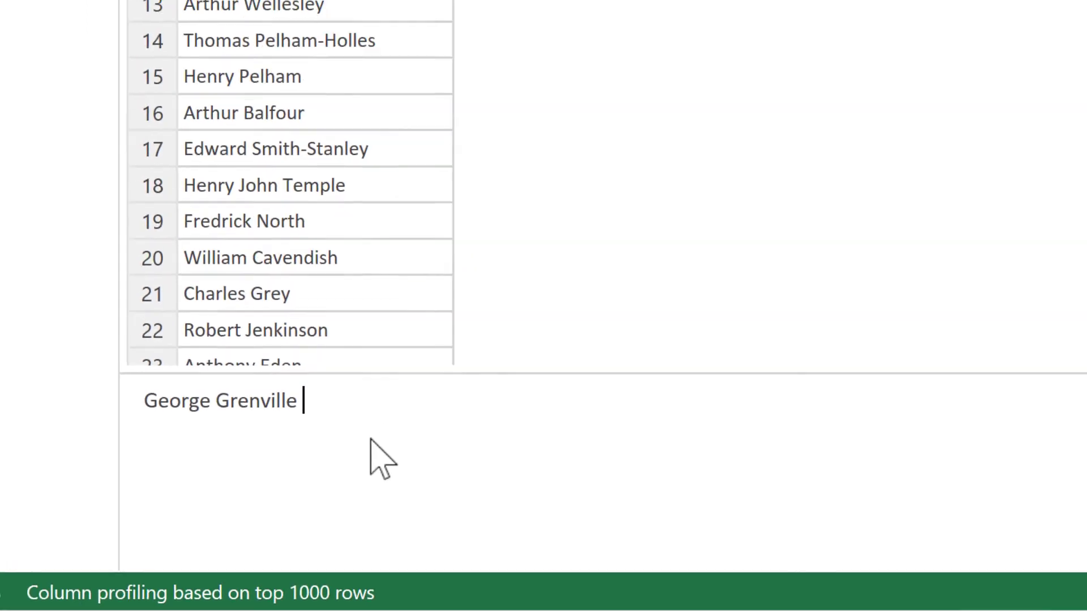
{"action": "left_click", "coordinate": [259, 23]}
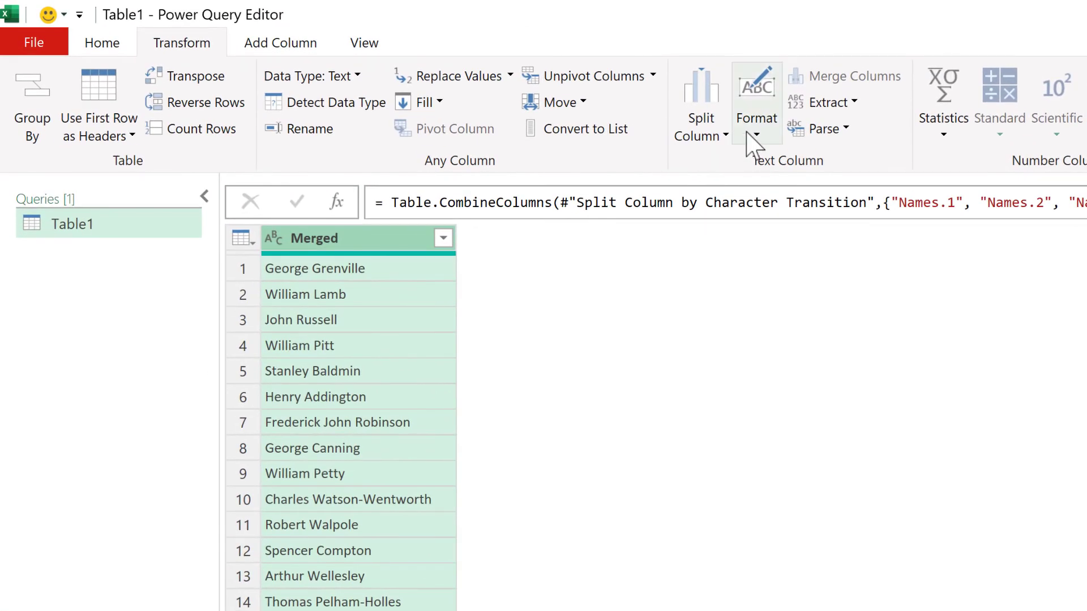
Trim the Merged column's names and check the cleaned values.
{"action": "left_click", "coordinate": [713, 84]}
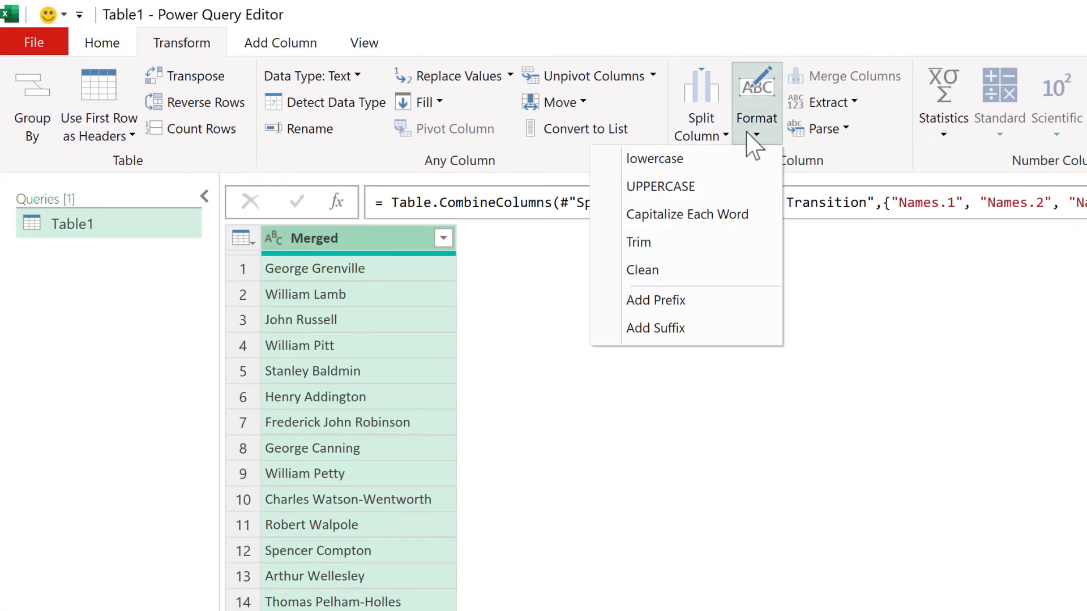
{"action": "left_click", "coordinate": [707, 249]}
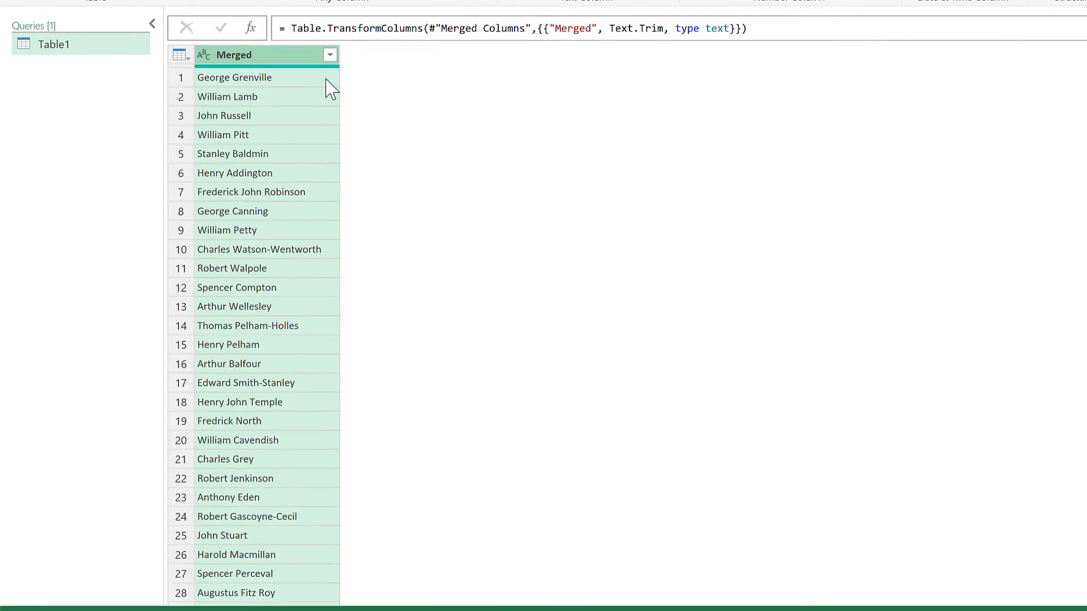
{"action": "left_click", "coordinate": [326, 80]}
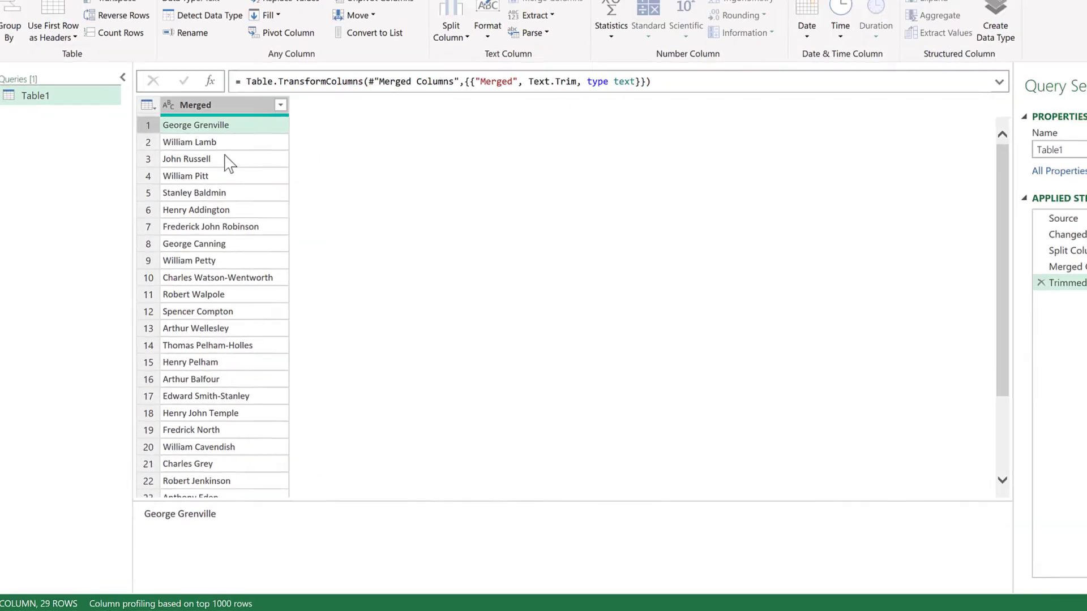
{"action": "left_click", "coordinate": [224, 103]}
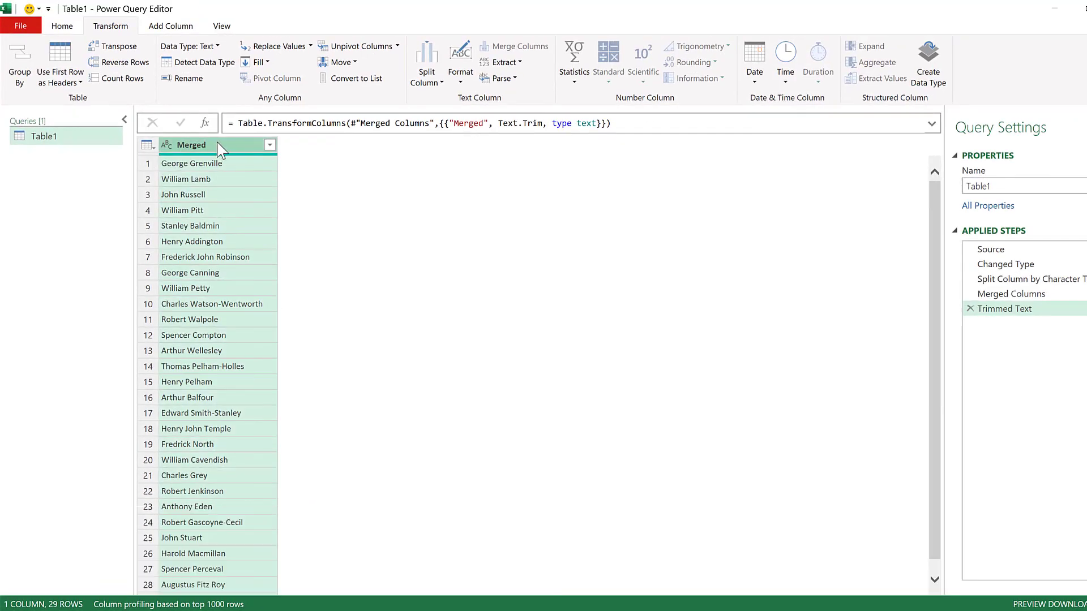
Close & Load the query as a table on the existing worksheet at cell C1.
{"action": "left_click", "coordinate": [76, 43]}
{"action": "left_click", "coordinate": [28, 120]}
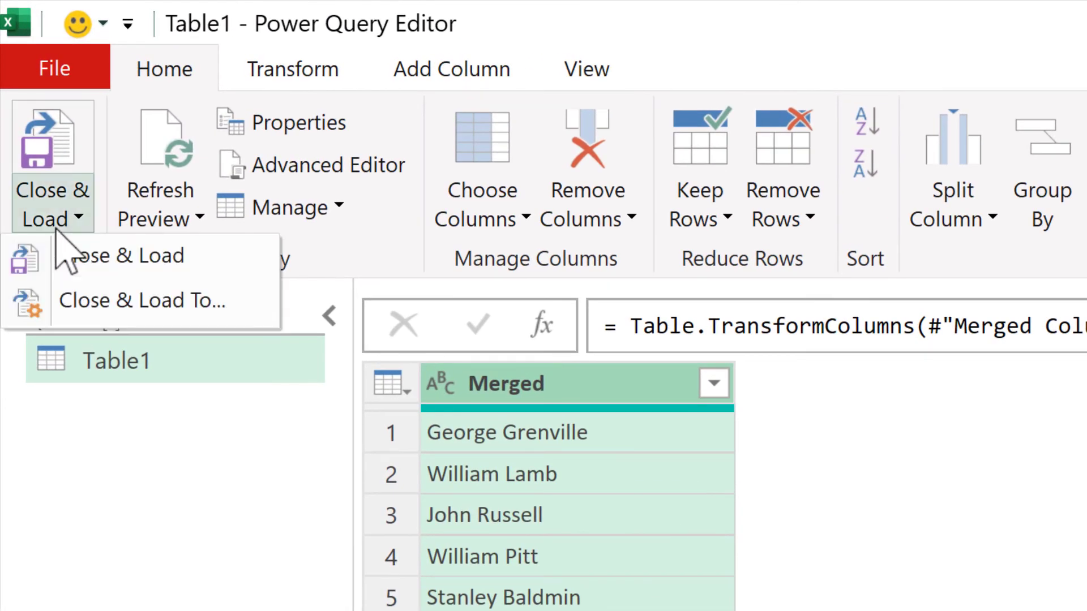
{"action": "left_click", "coordinate": [126, 312]}
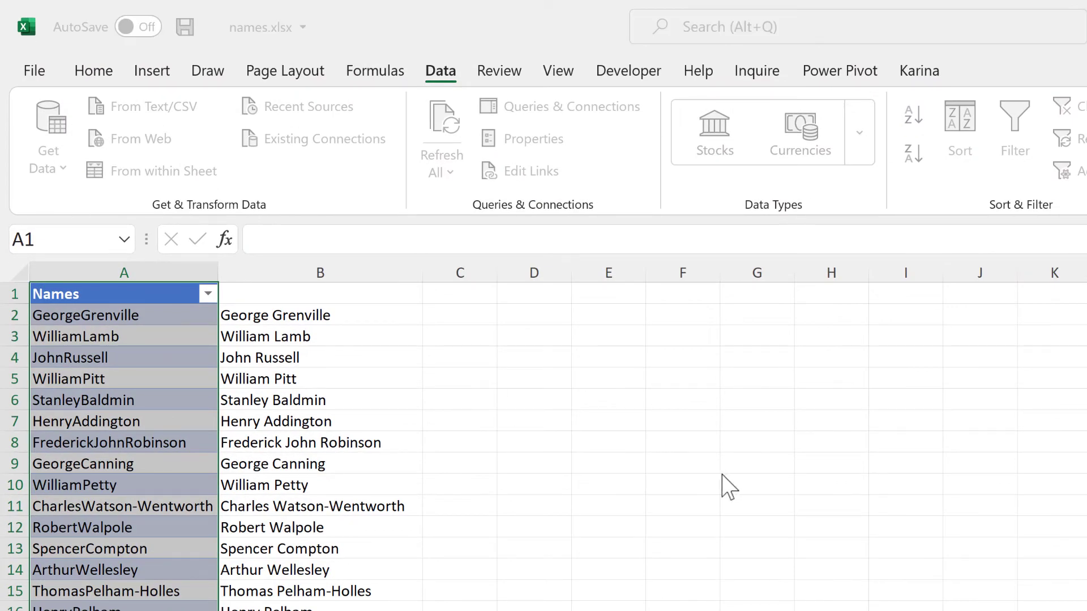
{"action": "left_click", "coordinate": [615, 378]}
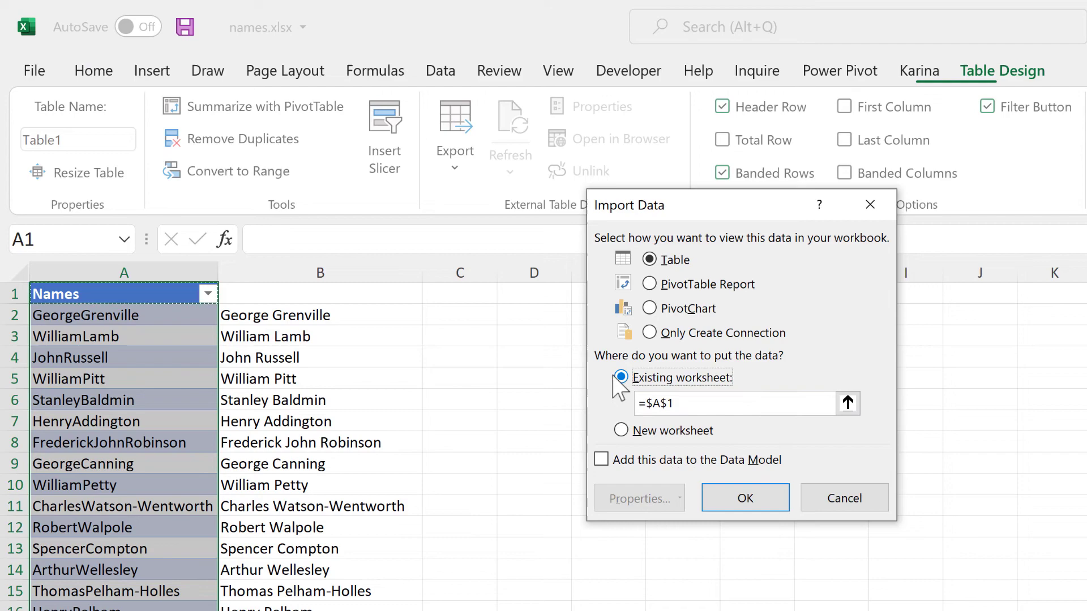
{"action": "left_click", "coordinate": [453, 299]}
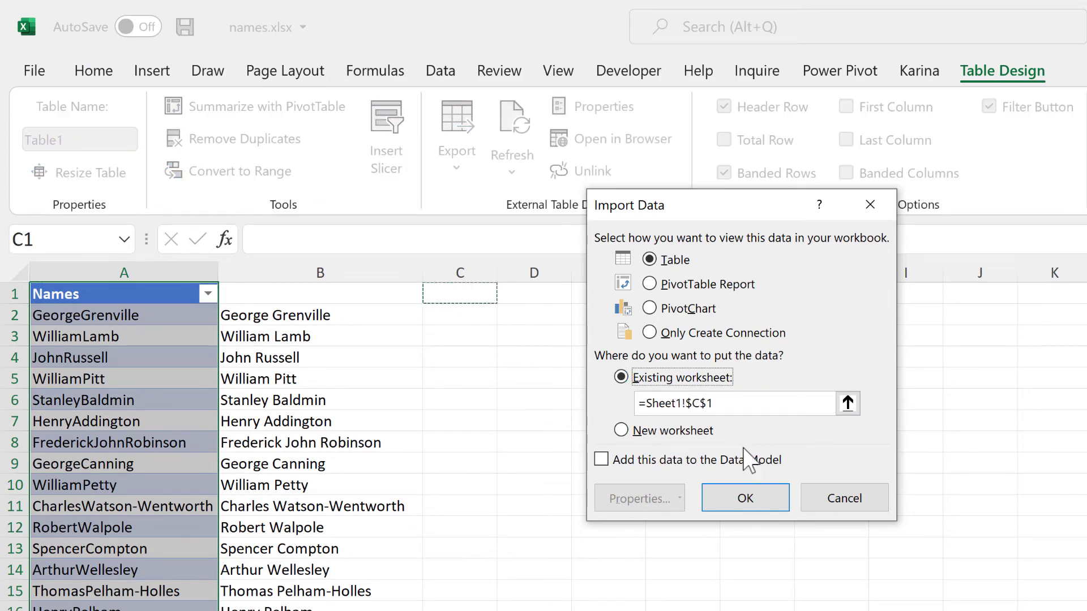
{"action": "left_click", "coordinate": [745, 497]}
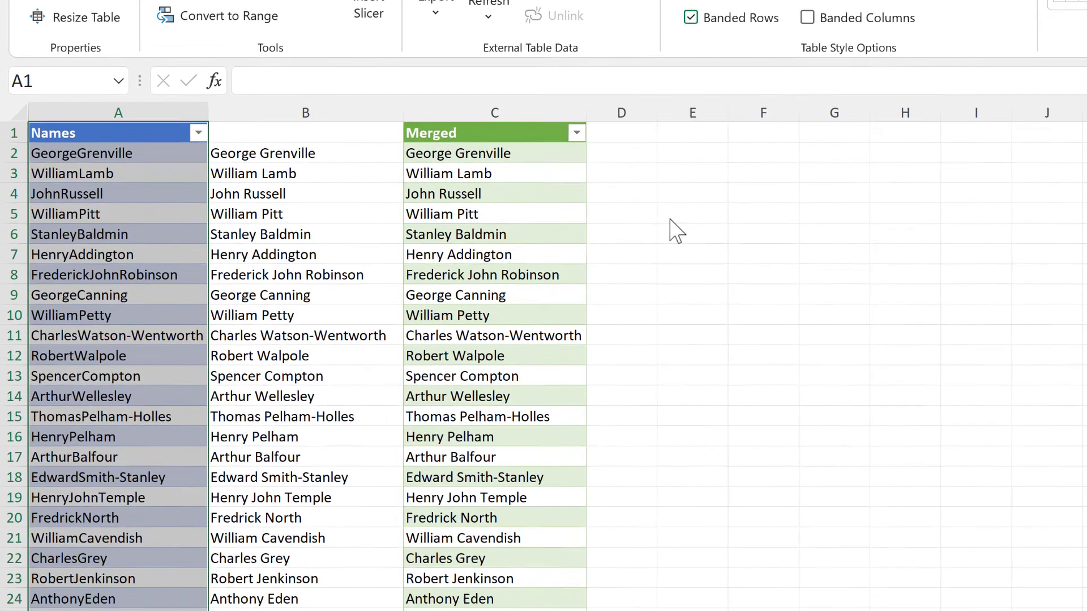
{"action": "left_click", "coordinate": [567, 354]}
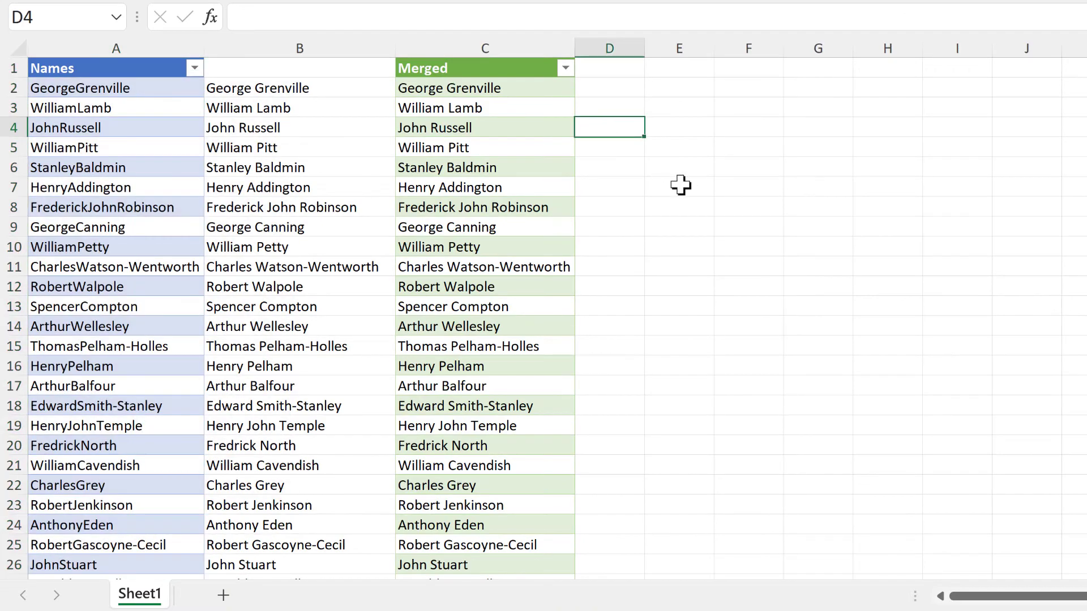
{"action": "scroll", "coordinate": [681, 185], "scroll_direction": "down", "scroll_amount": 3}
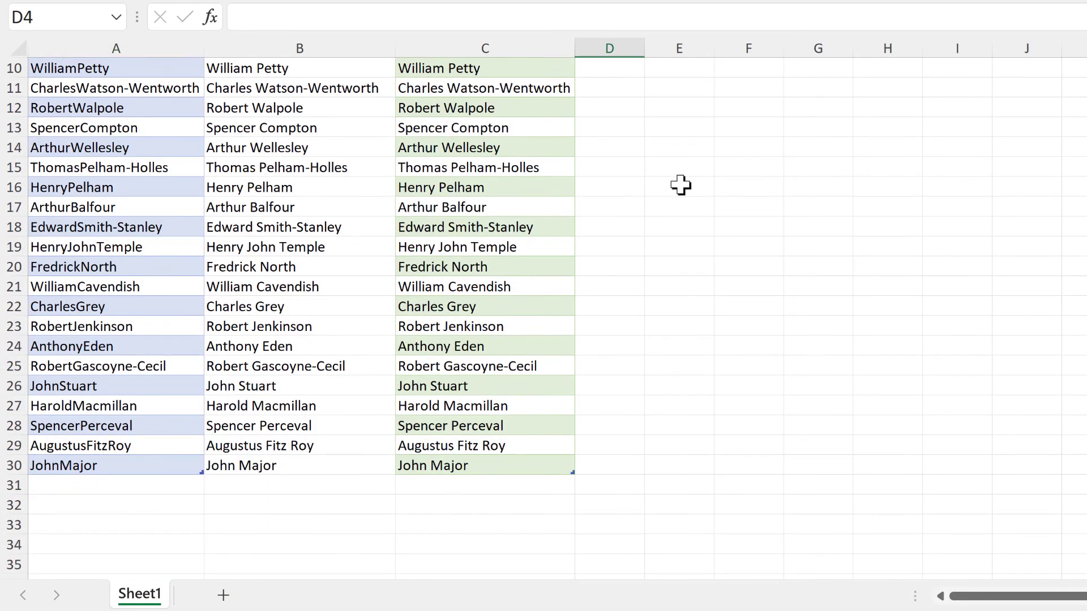
{"action": "scroll", "coordinate": [681, 185], "scroll_direction": "up", "scroll_amount": 3}
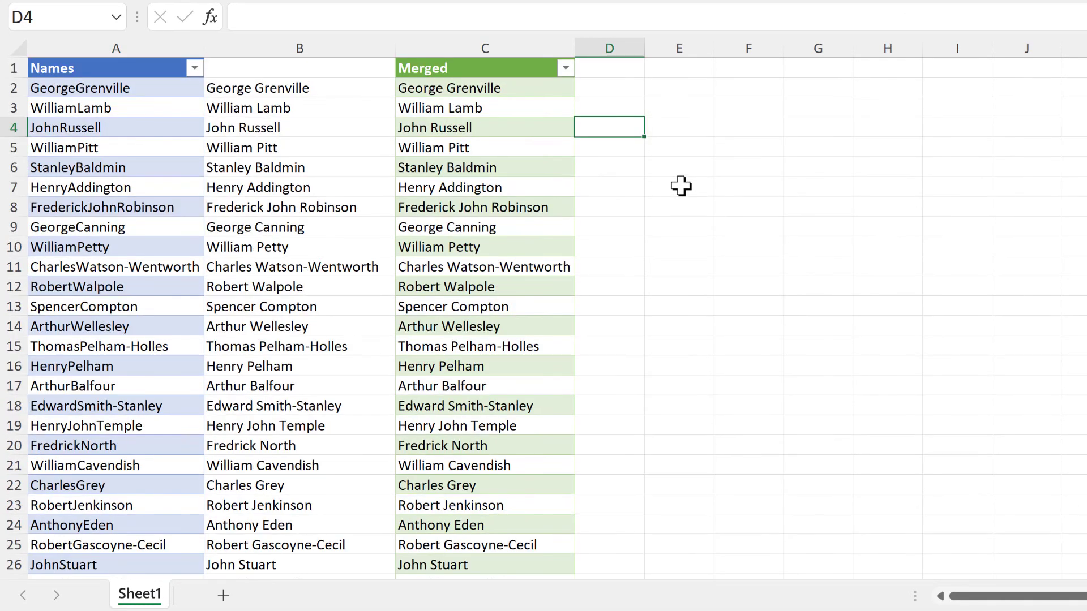